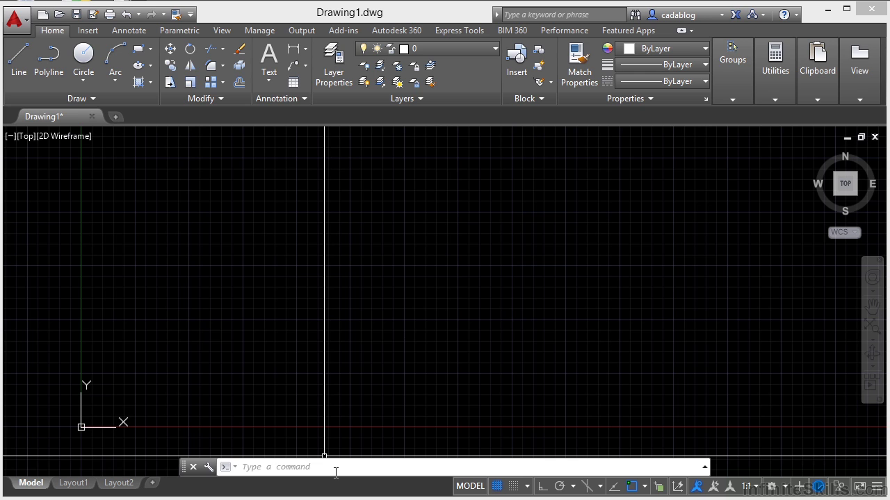
pyautogui.click(336, 472)
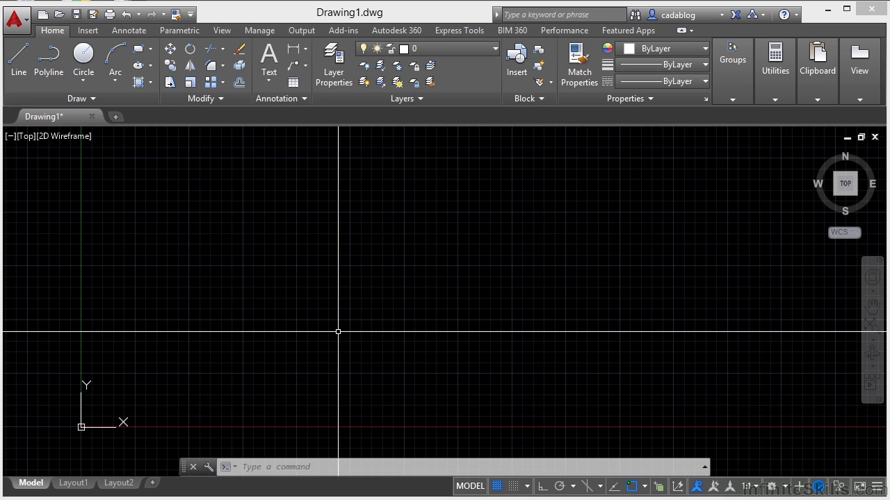
pyautogui.write('circle')
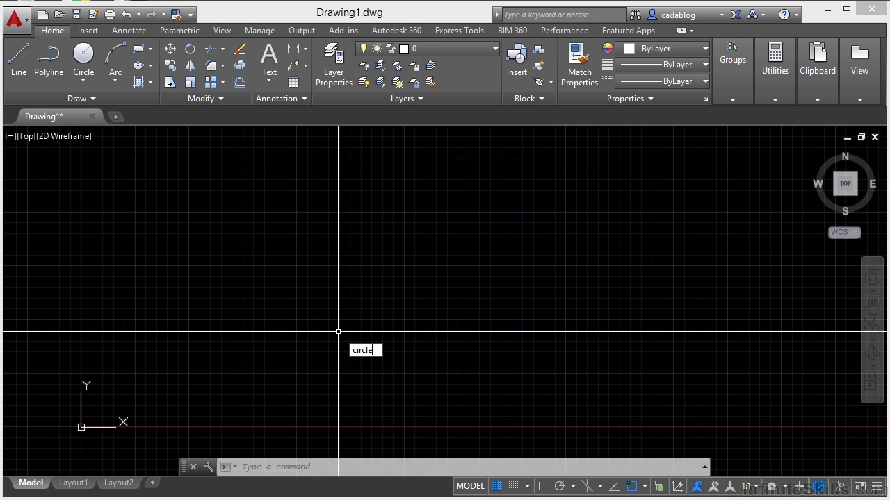
pyautogui.press('Return')
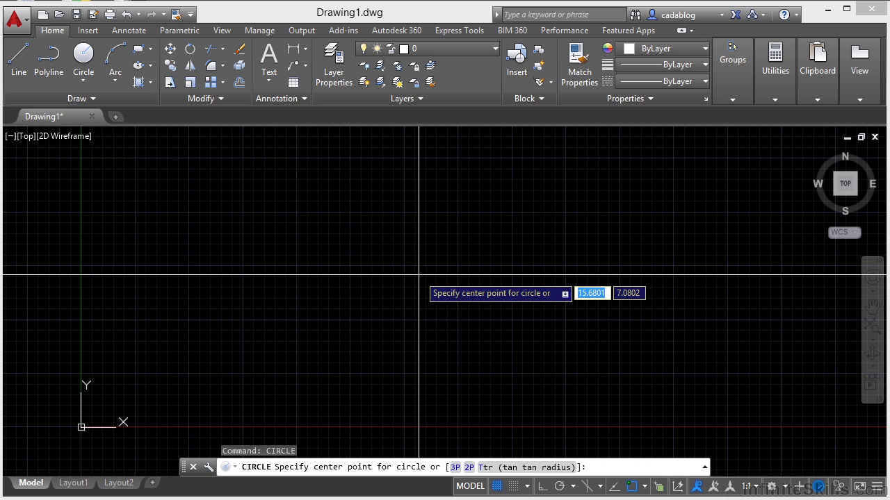
pyautogui.press('Escape')
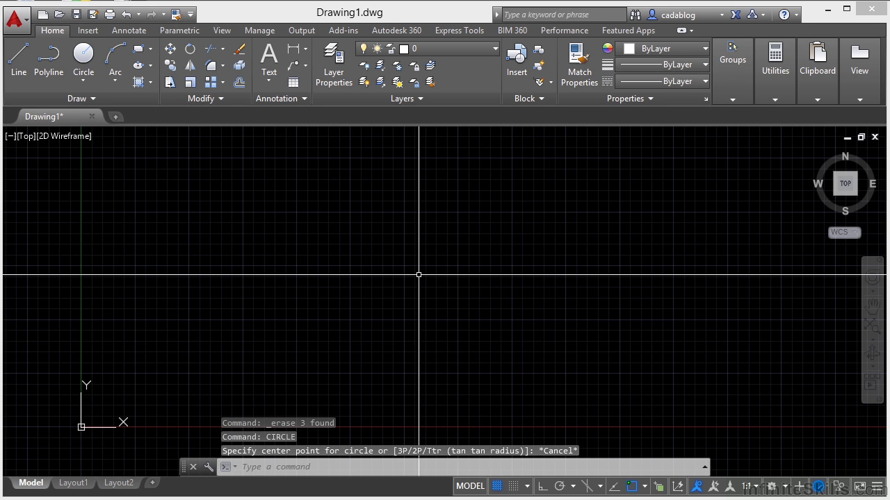
pyautogui.write('cir')
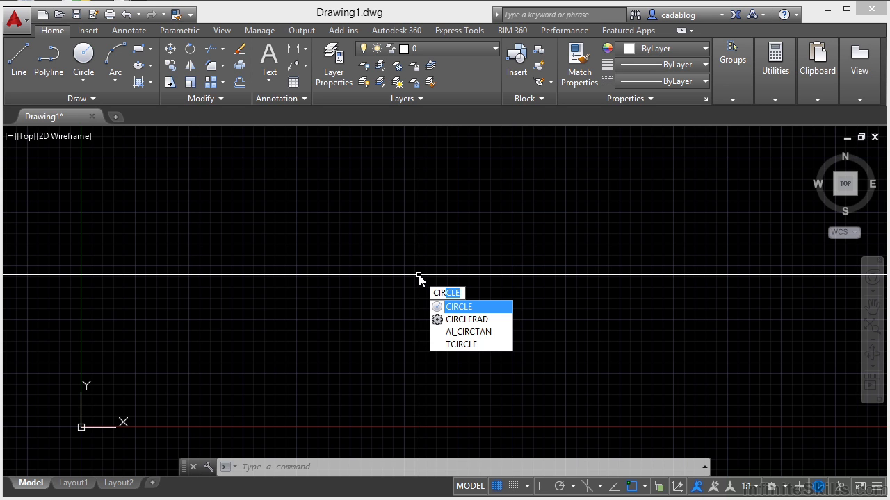
pyautogui.press('Return')
pyautogui.press('Escape')
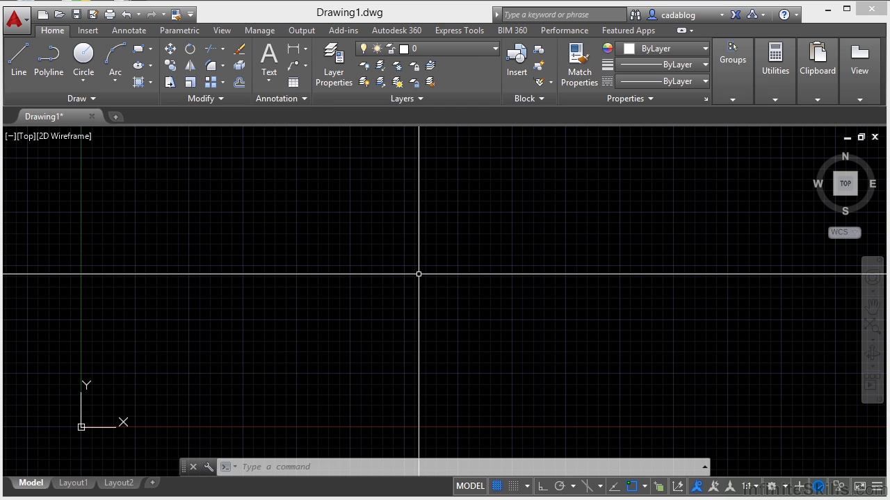
pyautogui.write('circle')
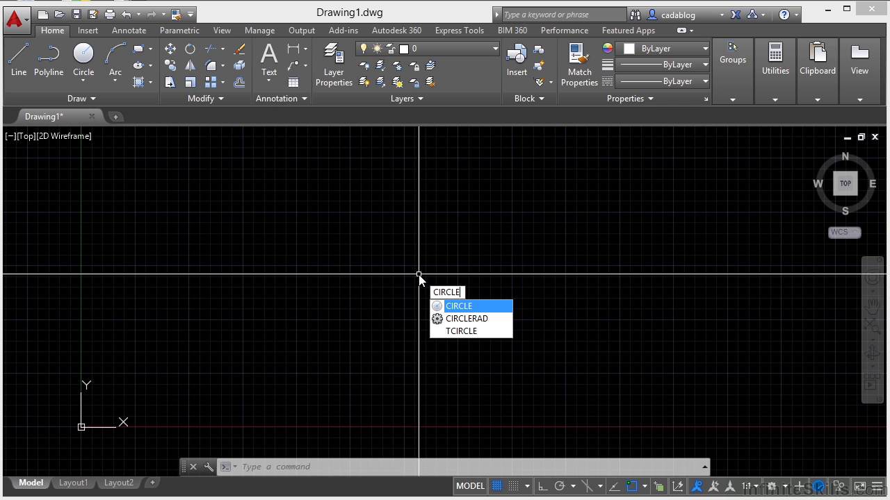
pyautogui.press('Escape')
pyautogui.press('Escape')
pyautogui.press('Escape')
pyautogui.write('c')
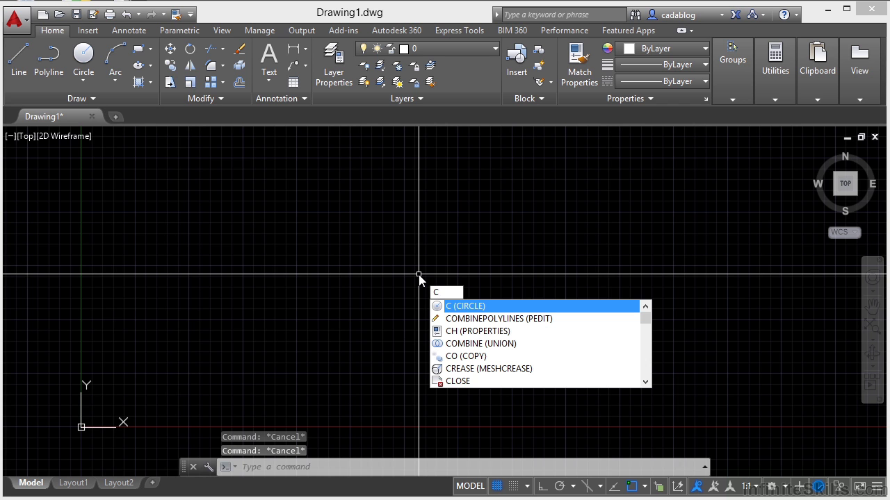
pyautogui.press('Return')
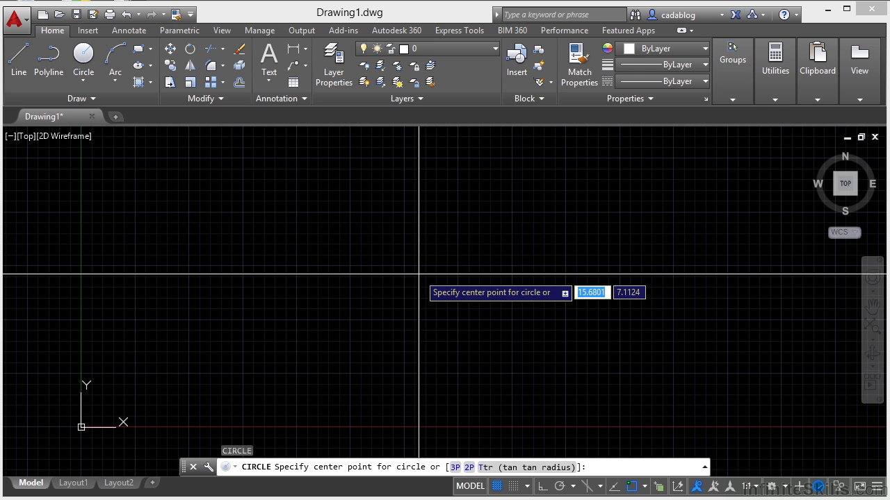
pyautogui.press('Escape')
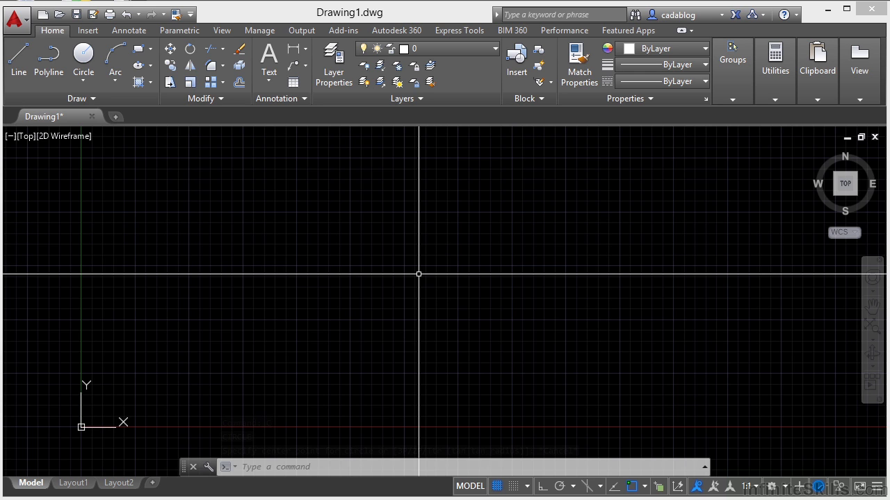
pyautogui.write('circle')
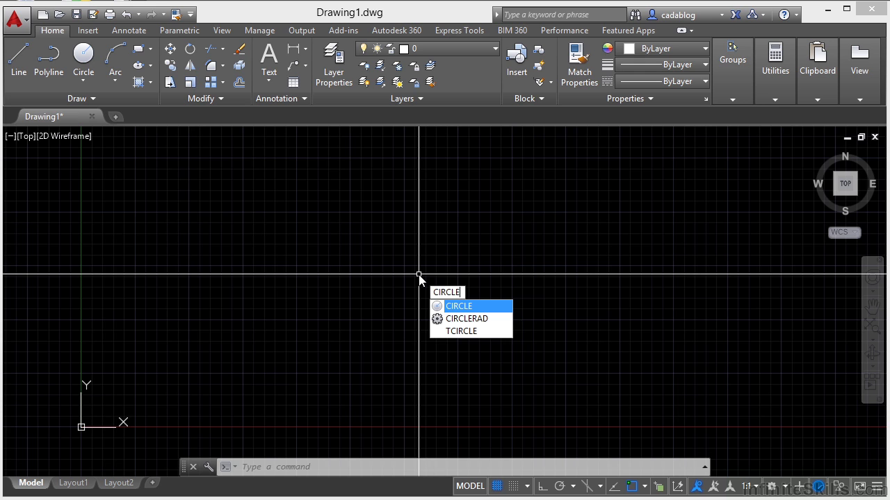
pyautogui.press('Return')
pyautogui.press('Escape')
pyautogui.press('Escape')
pyautogui.write('c')
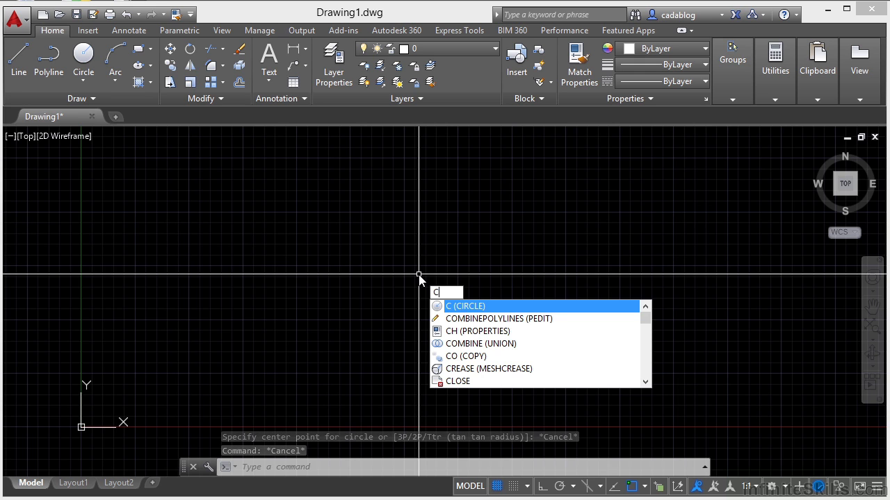
pyautogui.press('Escape')
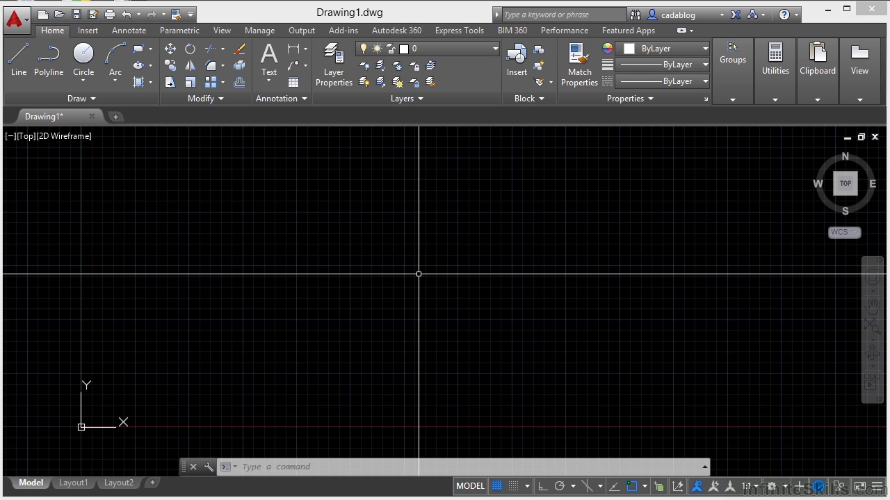
# Display the expanded command history to review the previously entered commands, and close it again
pyautogui.press('F2')
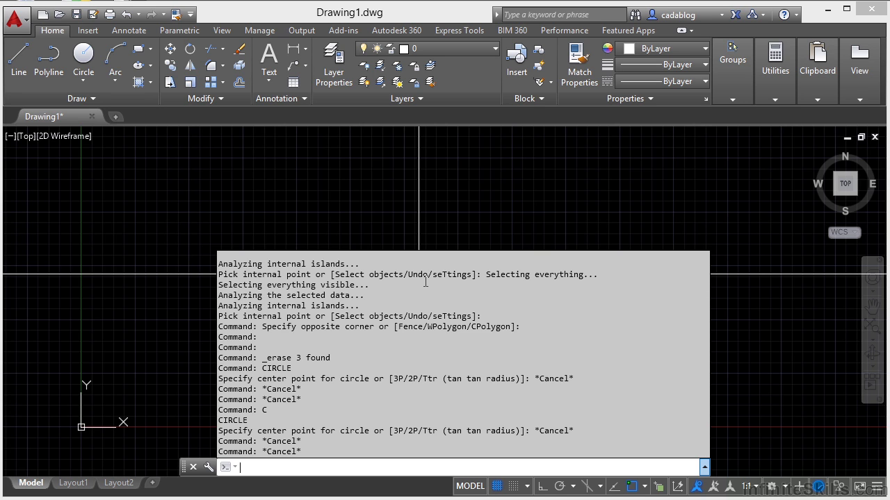
pyautogui.press('F2')
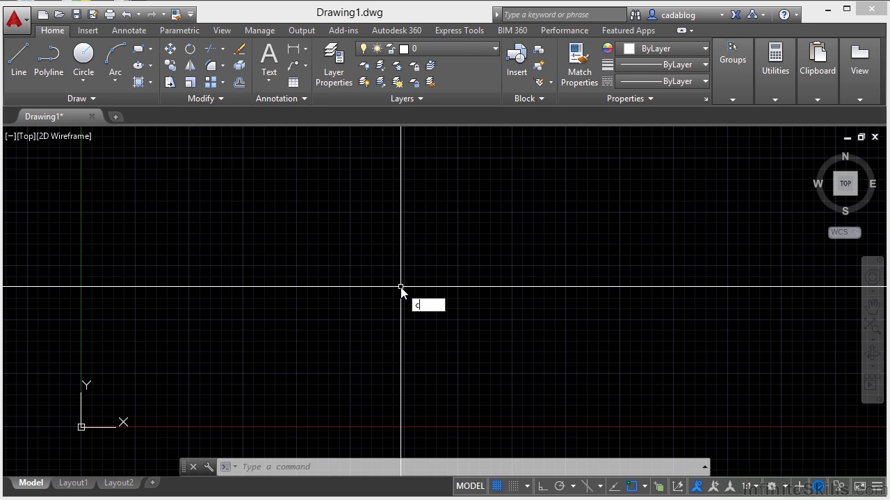
pyautogui.write('c')
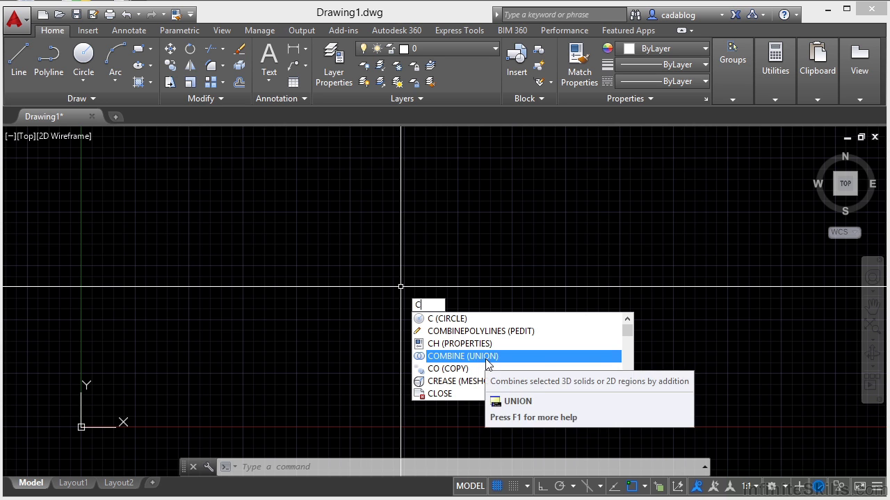
pyautogui.click(462, 368)
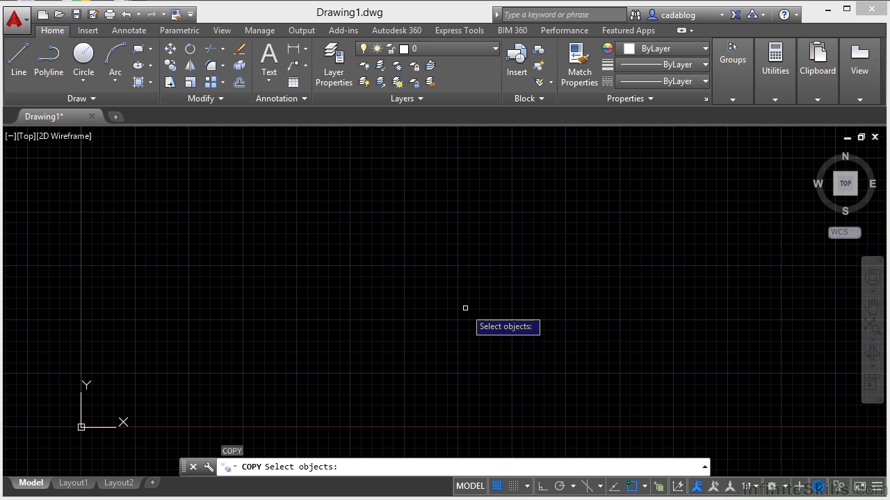
pyautogui.press('Escape')
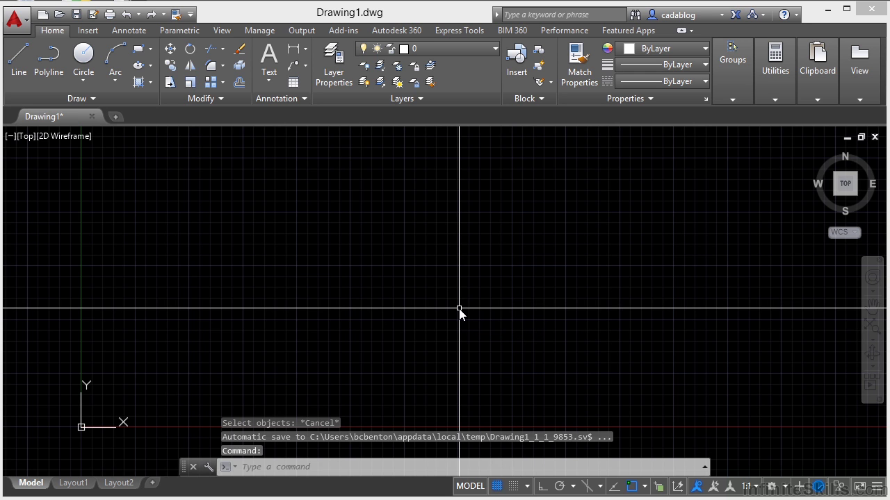
# Look up the suggested commands containing "extra", examine the DATAEXTRACTION description, and dismiss the suggestions
pyautogui.write('extra')
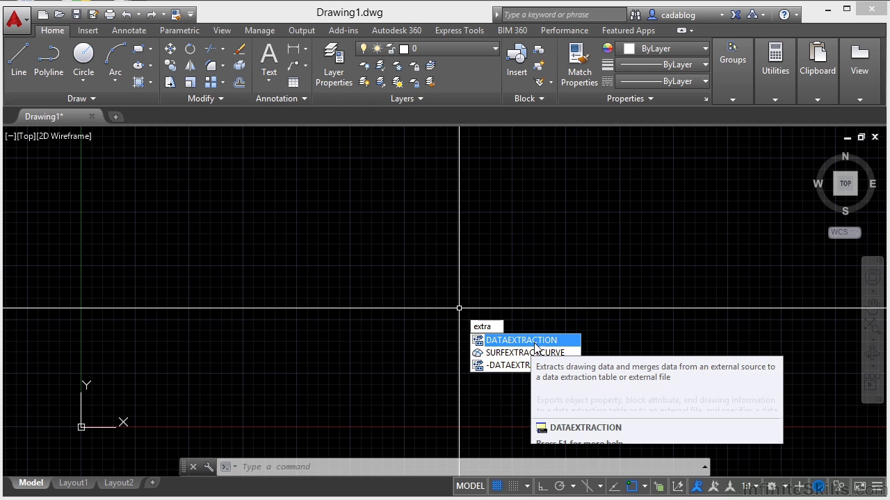
pyautogui.press('Escape')
pyautogui.press('Escape')
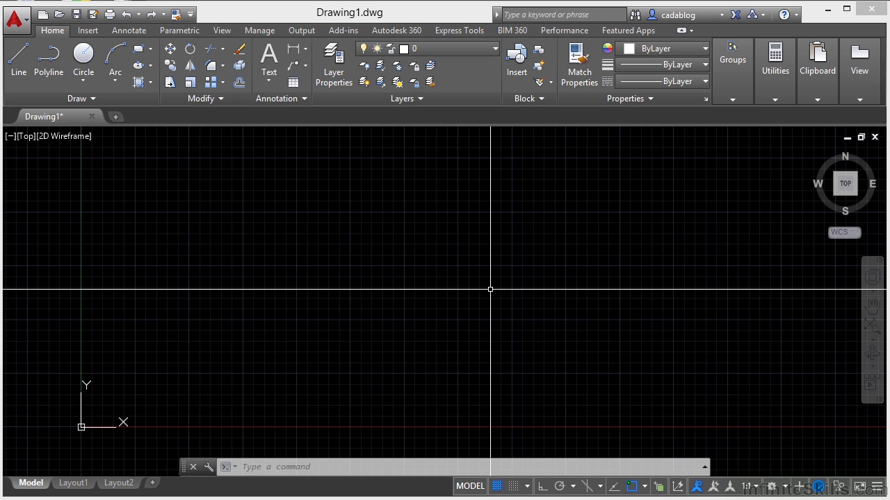
# Recall the RECTANG command from the previously used commands and draw a rectangle near the middle of the drawing area
pyautogui.press('Up')
pyautogui.press('Up')
pyautogui.press('Up')
pyautogui.press('Up')
pyautogui.press('Up')
pyautogui.press('Down')
pyautogui.press('Down')
pyautogui.press('Down')
pyautogui.press('Down')
pyautogui.press('Up')
pyautogui.press('Down')
pyautogui.press('Down')
pyautogui.press('Up')
pyautogui.press('Up')
pyautogui.press('Up')
pyautogui.press('Up')
pyautogui.press('Up')
pyautogui.press('Down')
pyautogui.press('Down')
pyautogui.press('Down')
pyautogui.press('Down')
pyautogui.press('Down')
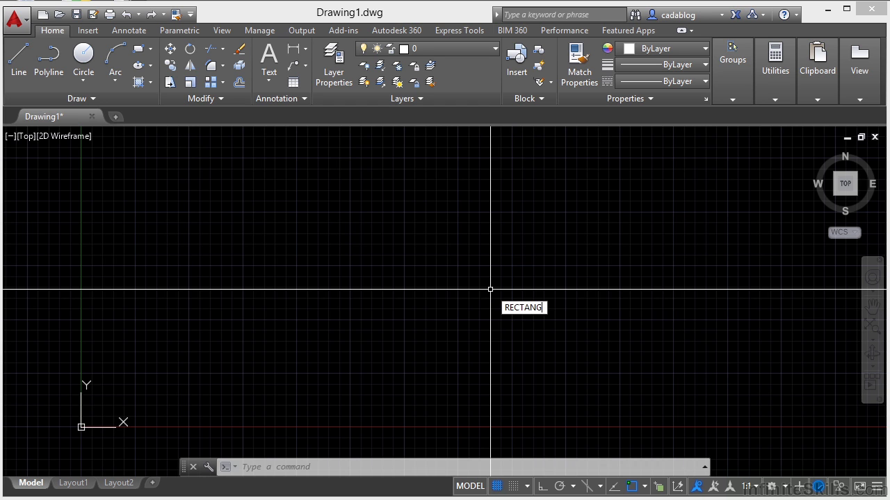
pyautogui.press('Return')
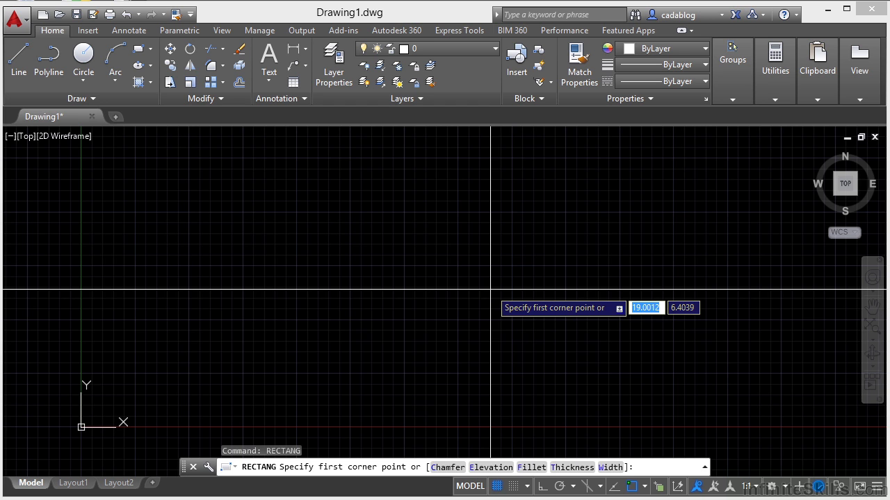
pyautogui.click(359, 231)
pyautogui.click(508, 314)
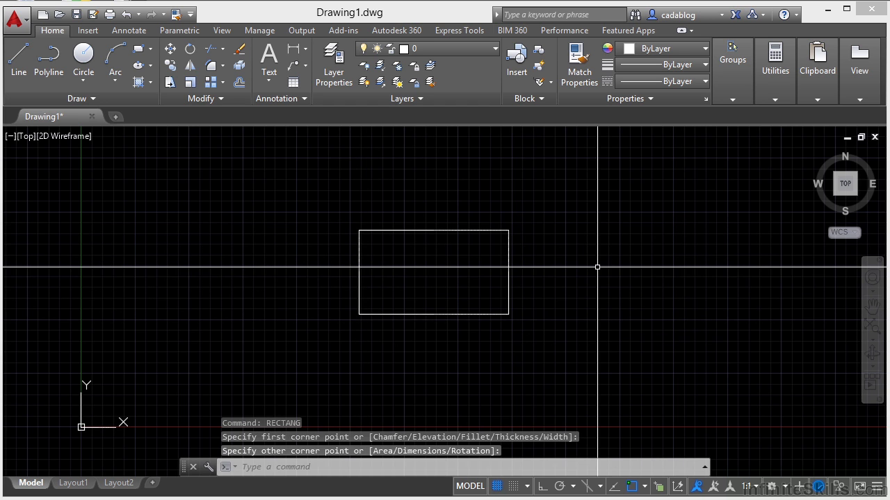